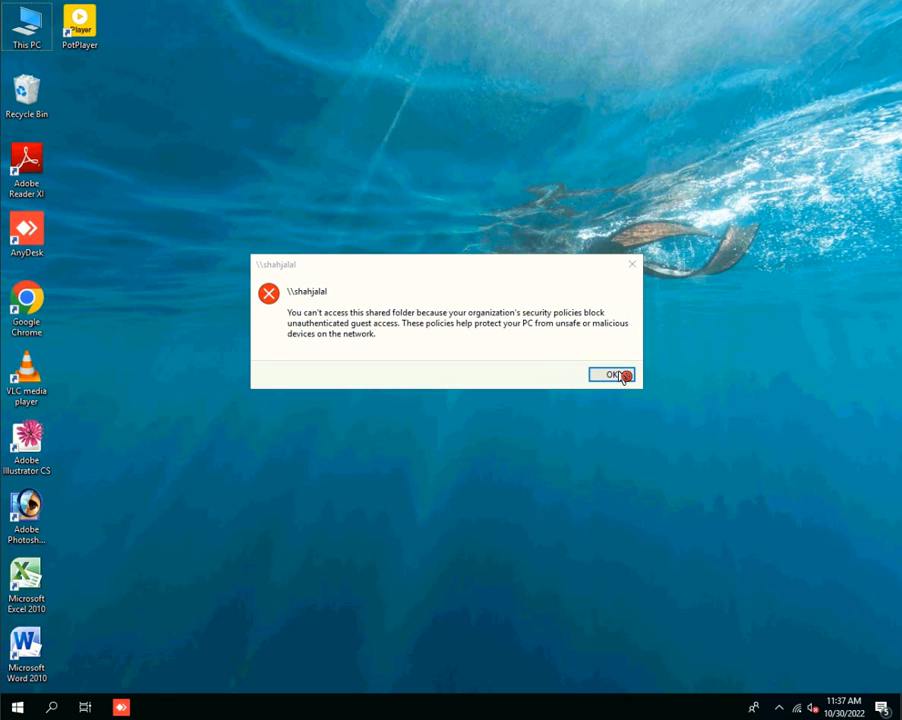
# Try to open the shared network computer through Run twice, dismissing the access error each time
pyautogui.click(614, 376)
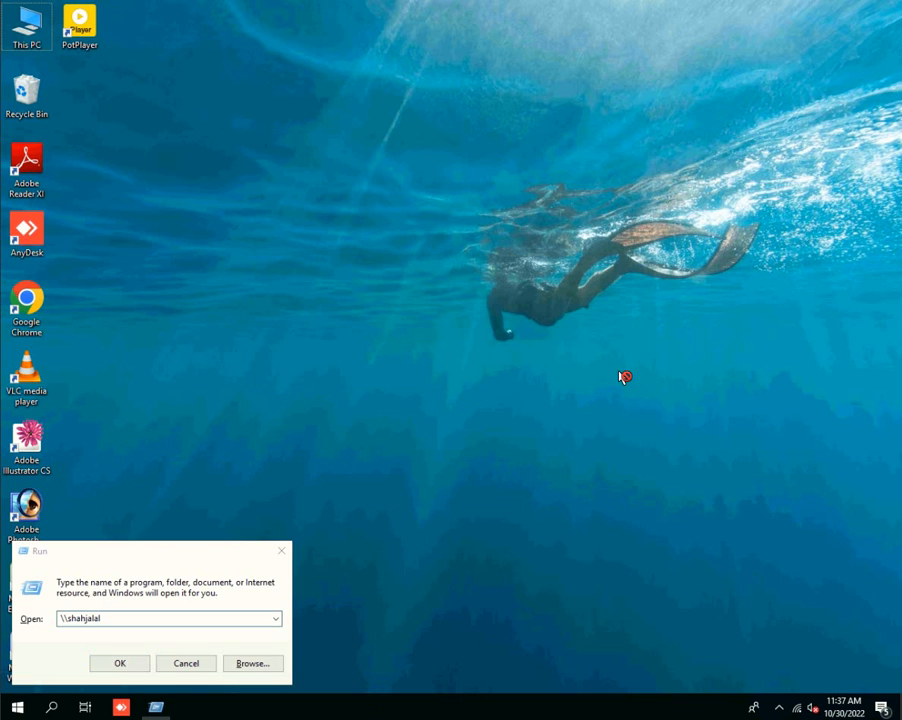
pyautogui.click(126, 664)
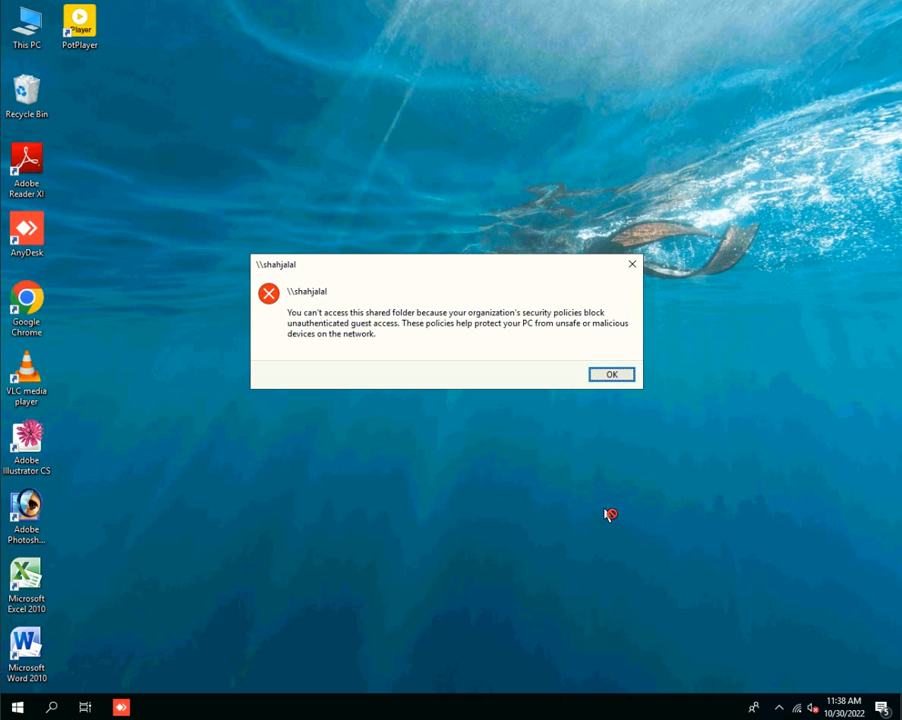
pyautogui.click(612, 377)
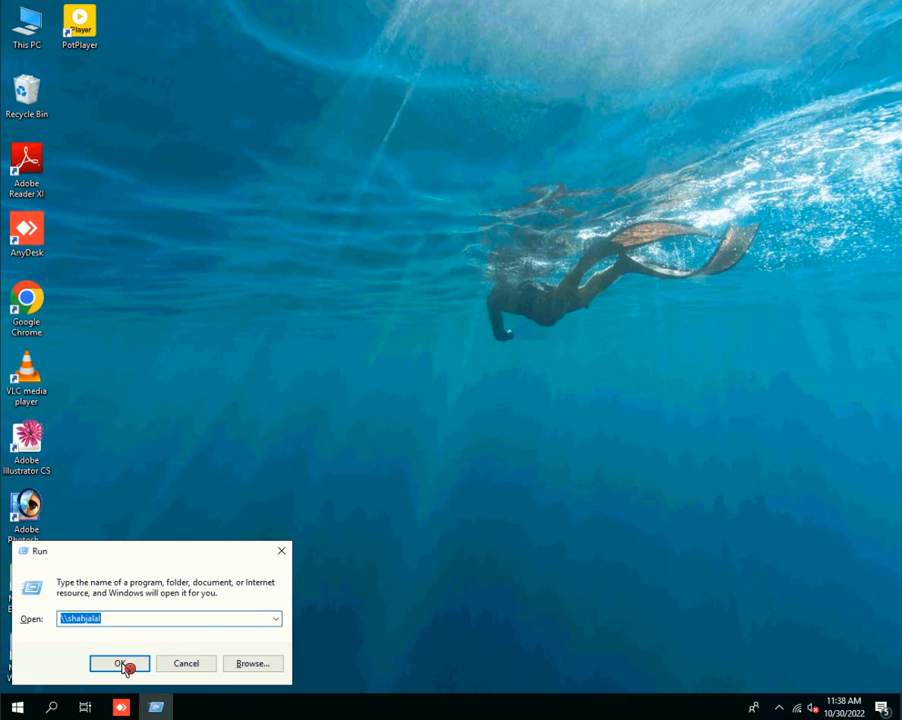
pyautogui.click(121, 666)
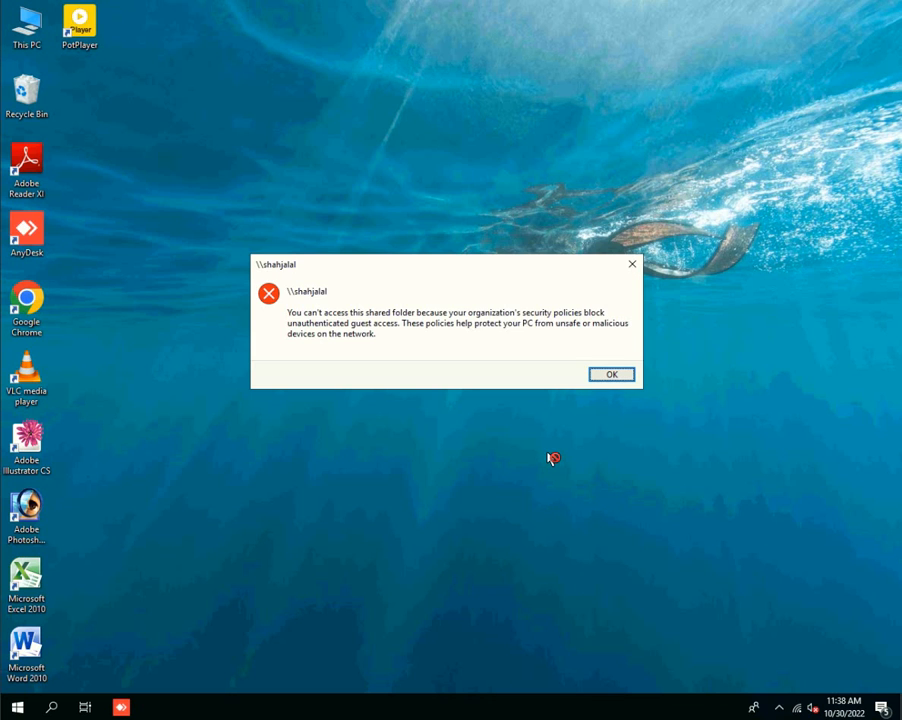
pyautogui.click(624, 377)
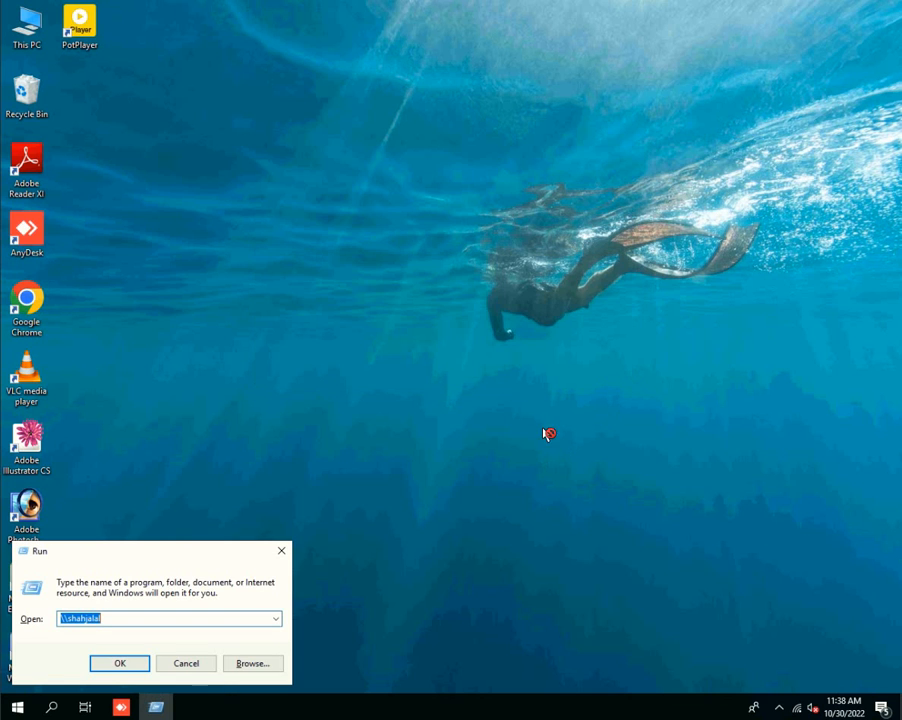
# Replace the network path in Run with regedit and launch the Registry Editor
pyautogui.click(231, 622)
pyautogui.write('re')
pyautogui.press('BackSpace')
pyautogui.press('BackSpace')
pyautogui.press('BackSpace')
pyautogui.press('BackSpace')
pyautogui.press('BackSpace')
pyautogui.press('BackSpace')
pyautogui.press('BackSpace')
pyautogui.press('BackSpace')
pyautogui.press('BackSpace')
pyautogui.press('BackSpace')
pyautogui.press('BackSpace')
pyautogui.press('BackSpace')
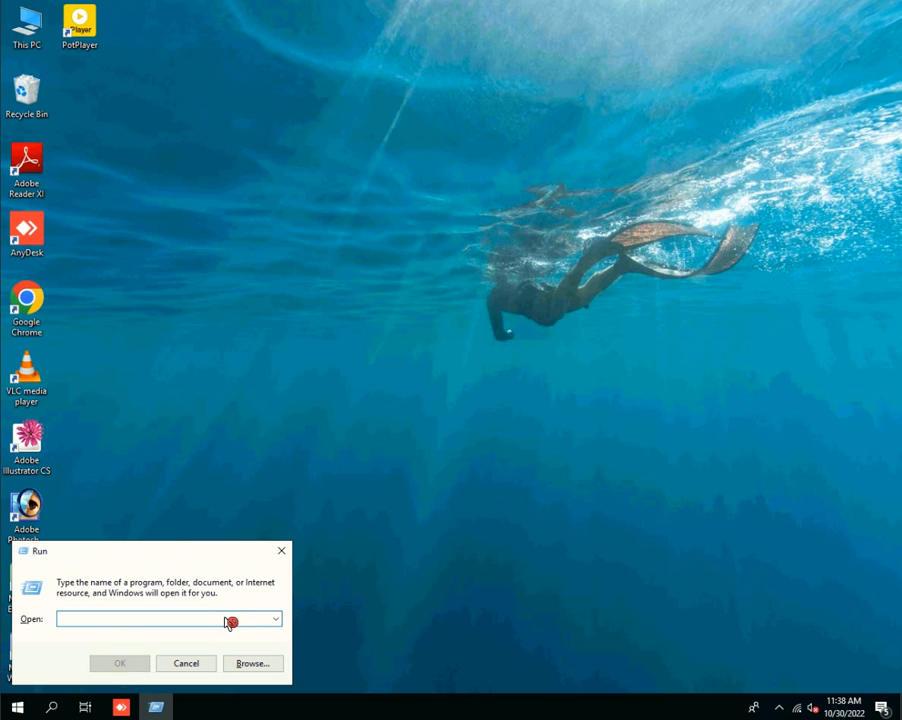
pyautogui.write('reg')
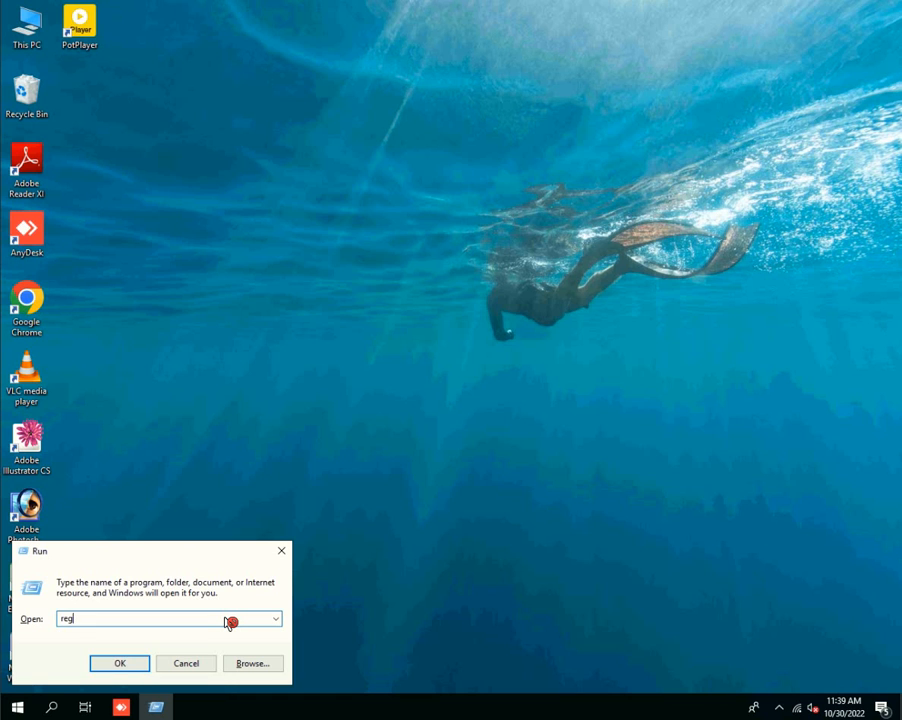
pyautogui.write('edit')
pyautogui.press('Return')
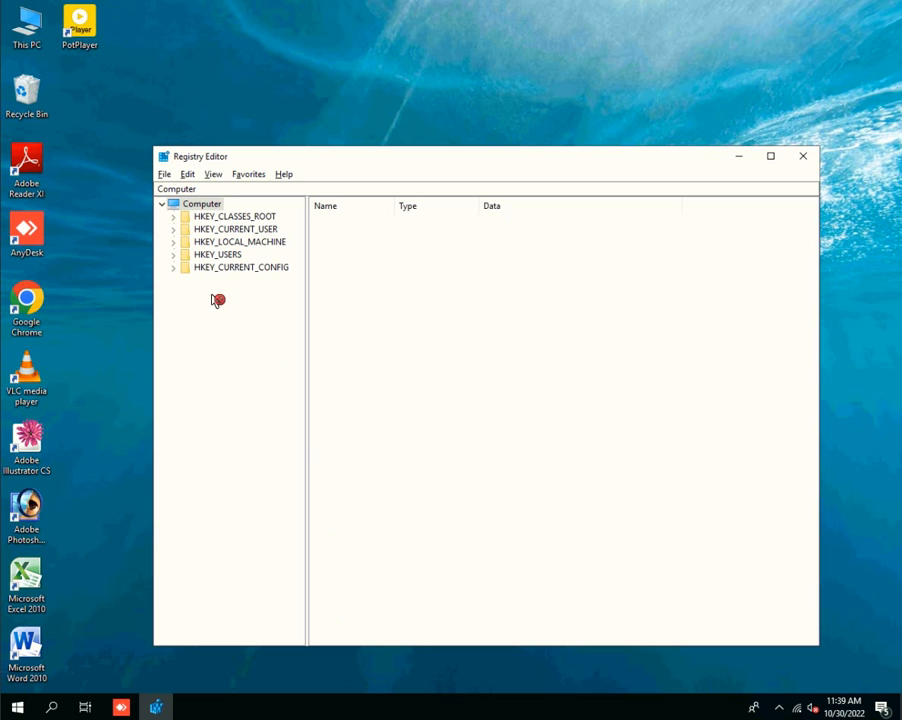
# Expand the registry tree to HKEY_LOCAL_MACHINE\SYSTEM\CurrentControlSet\Services
pyautogui.click(176, 246)
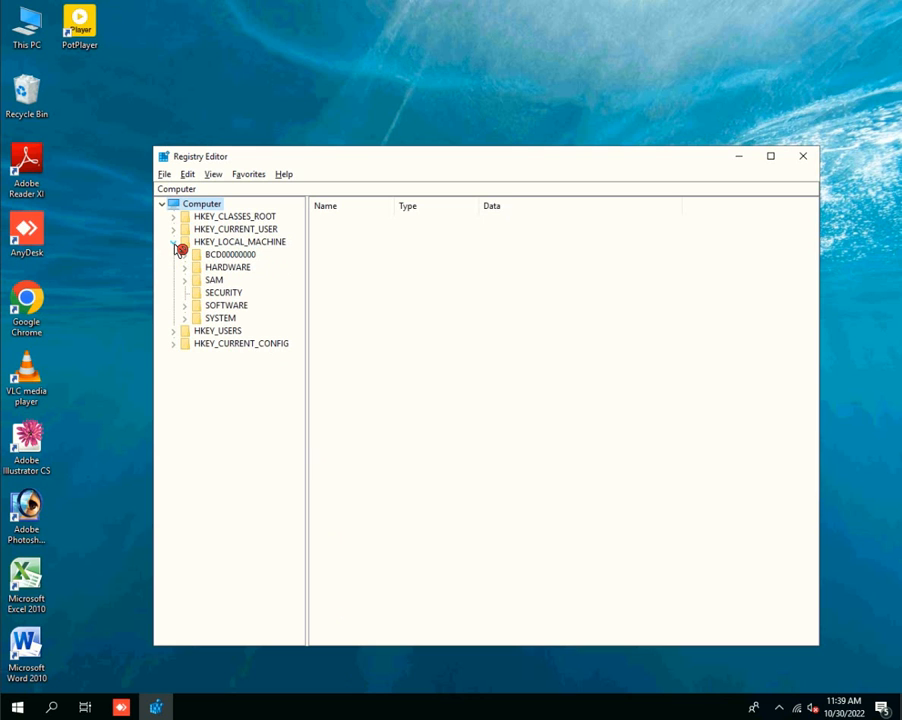
pyautogui.click(185, 320)
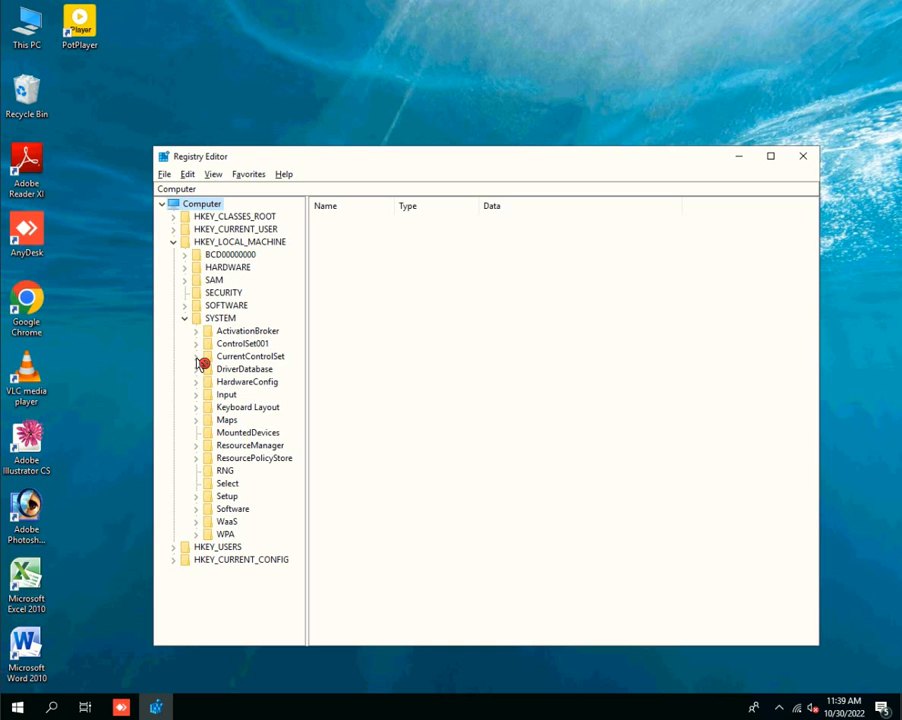
pyautogui.click(197, 357)
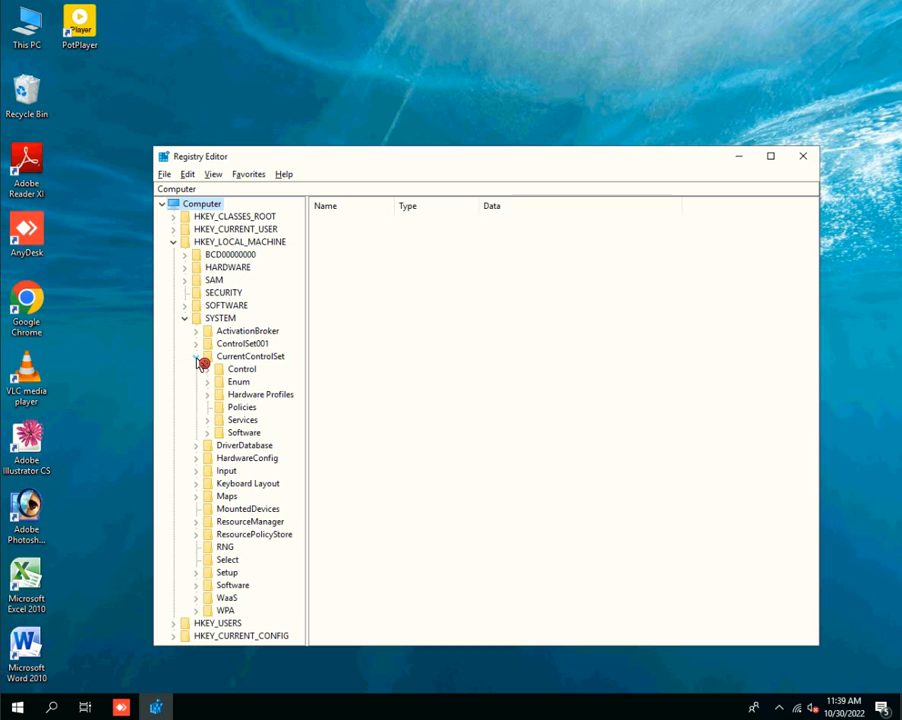
pyautogui.click(207, 421)
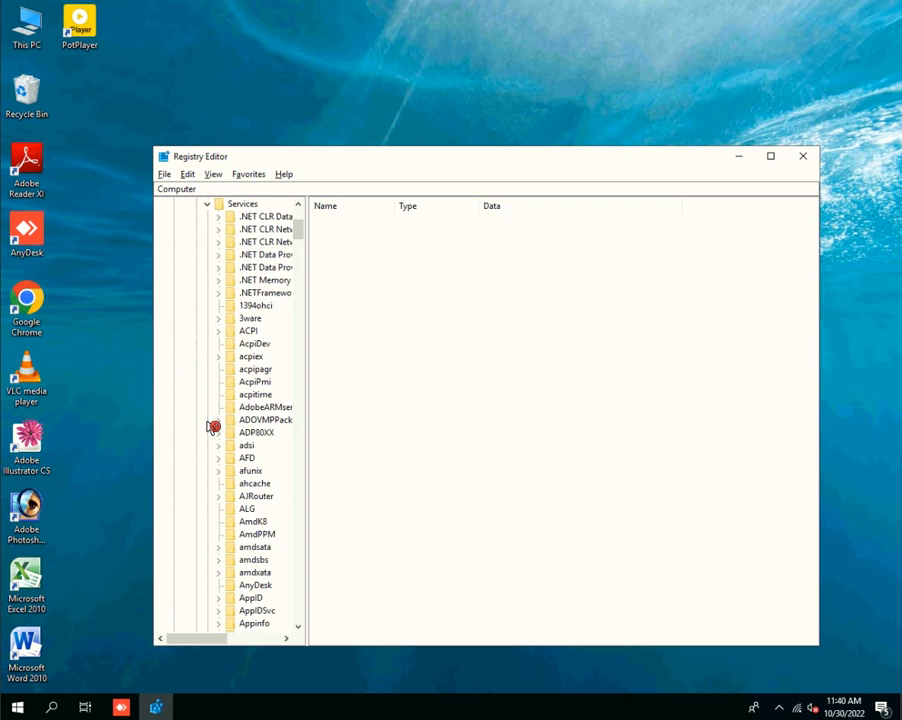
# Find LanmanWorkstation among the Services keys, expand it and open its Parameters key
pyautogui.scroll(-15, 243, 438)
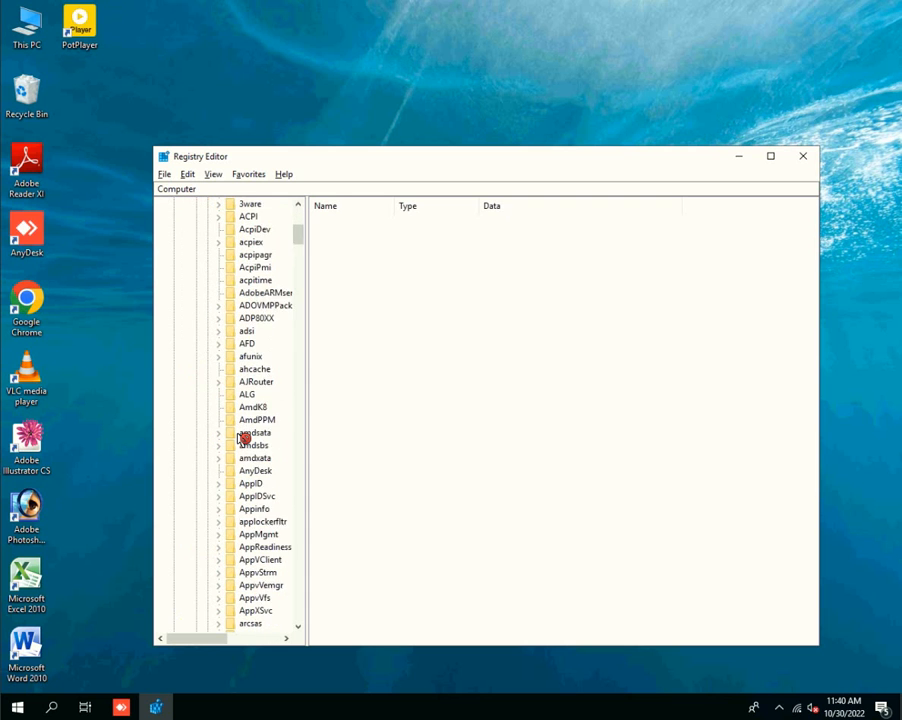
pyautogui.scroll(-20, 243, 438)
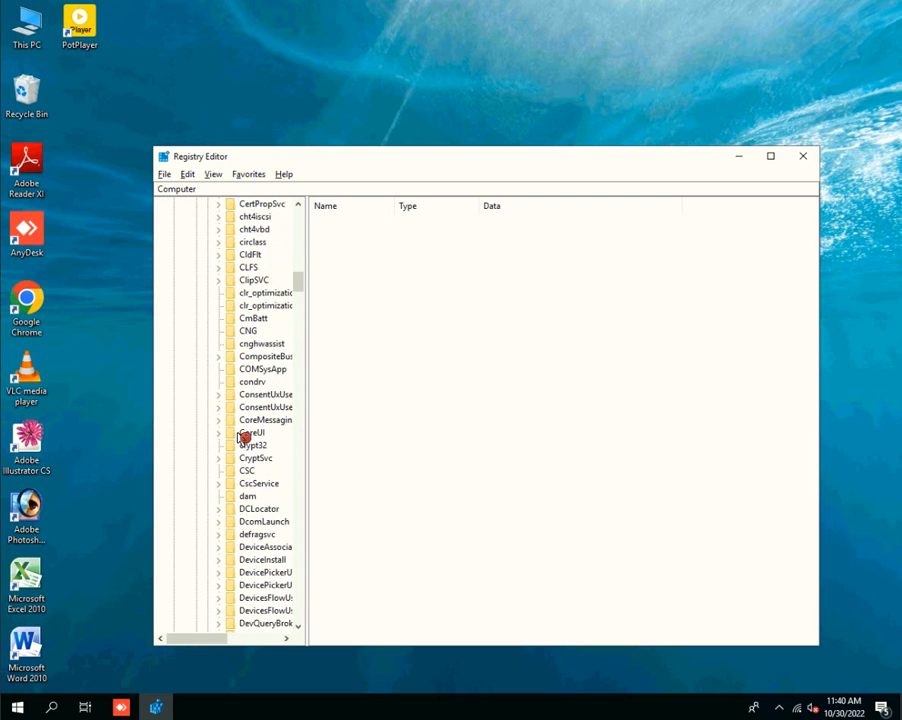
pyautogui.scroll(-14, 243, 438)
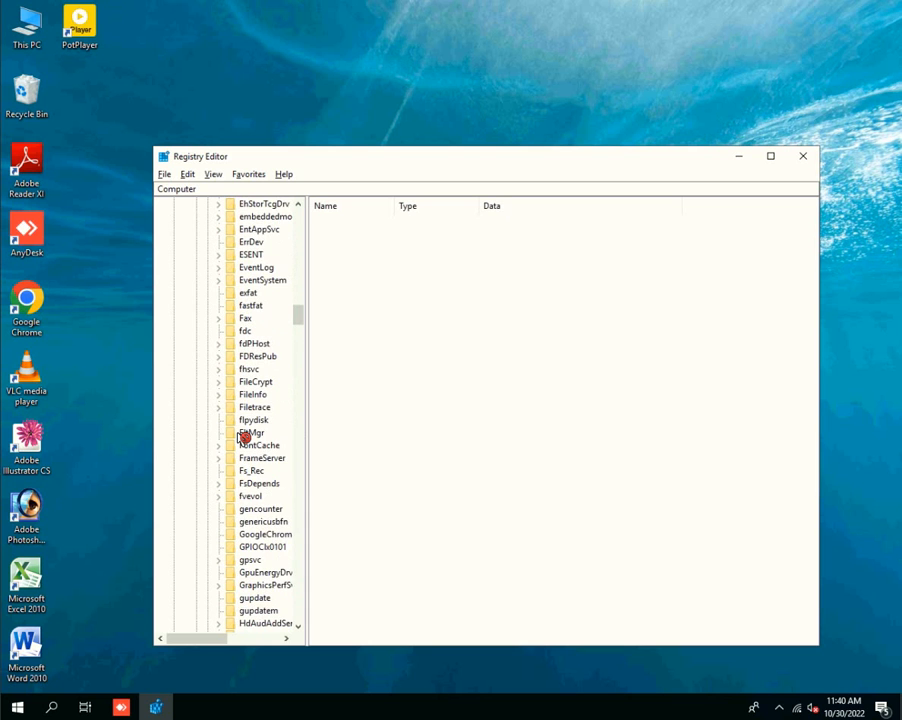
pyautogui.scroll(-20, 243, 437)
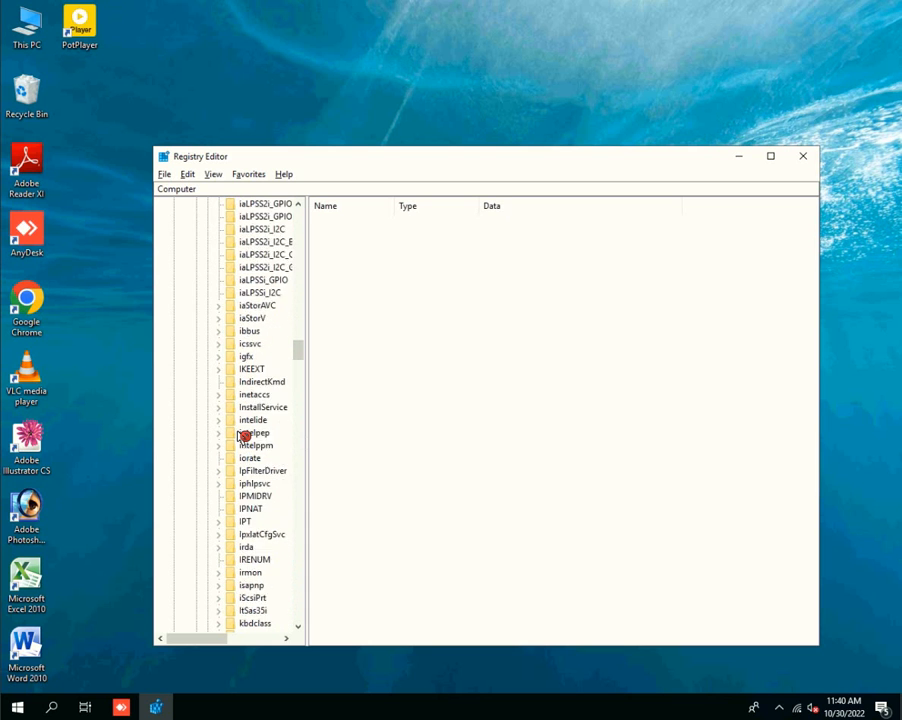
pyautogui.scroll(-9, 243, 437)
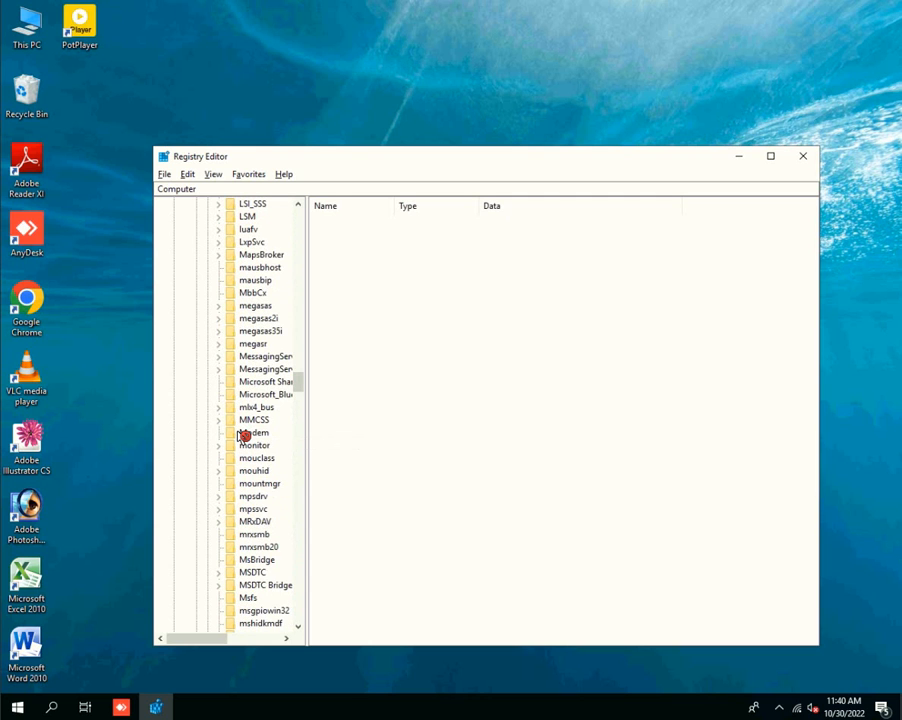
pyautogui.scroll(2, 243, 437)
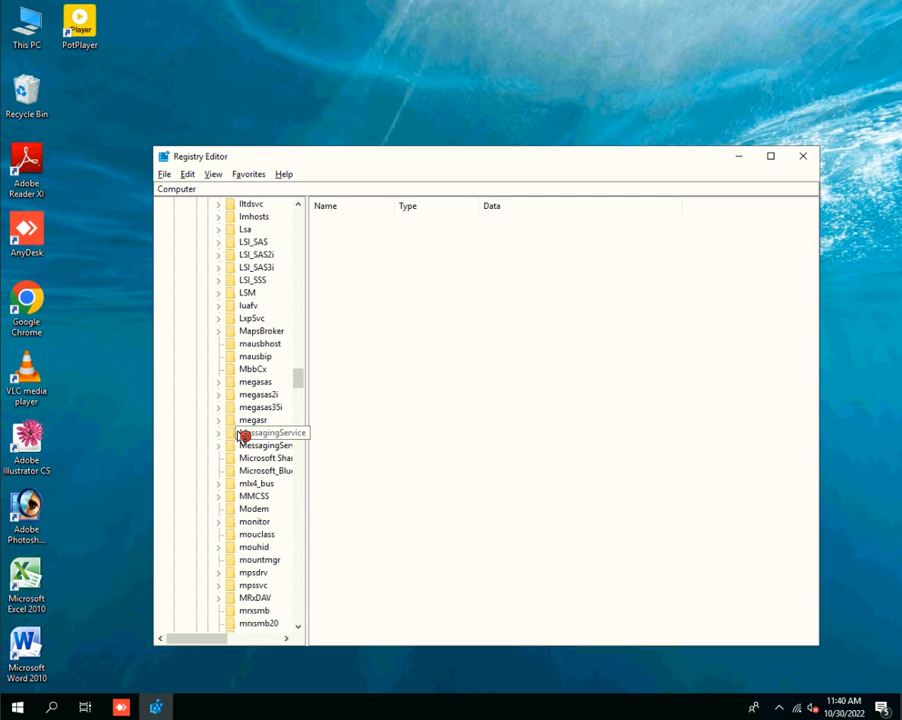
pyautogui.scroll(1, 243, 437)
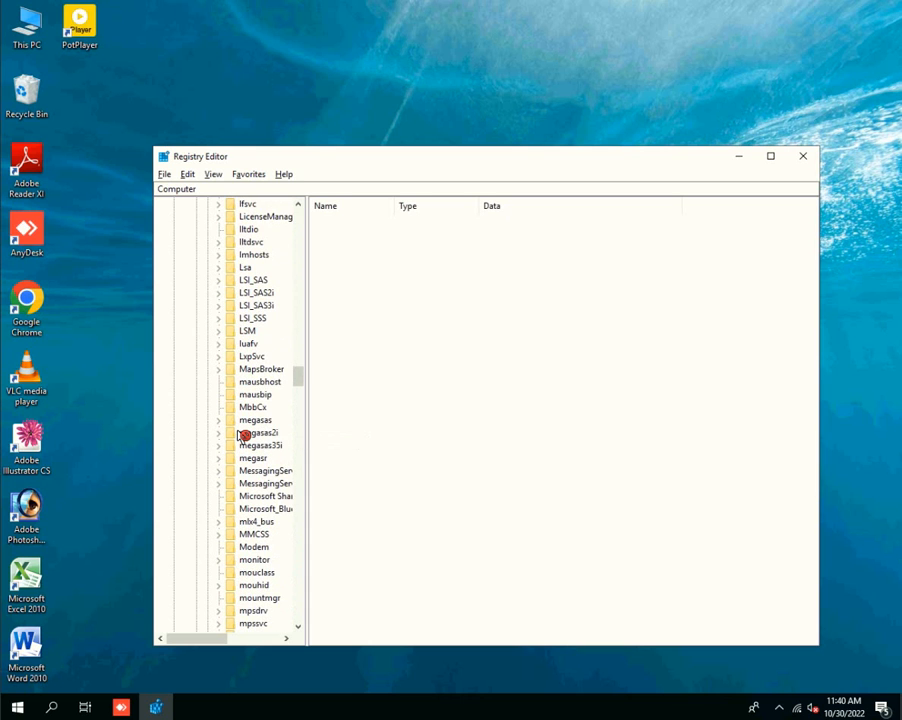
pyautogui.scroll(-16, 243, 437)
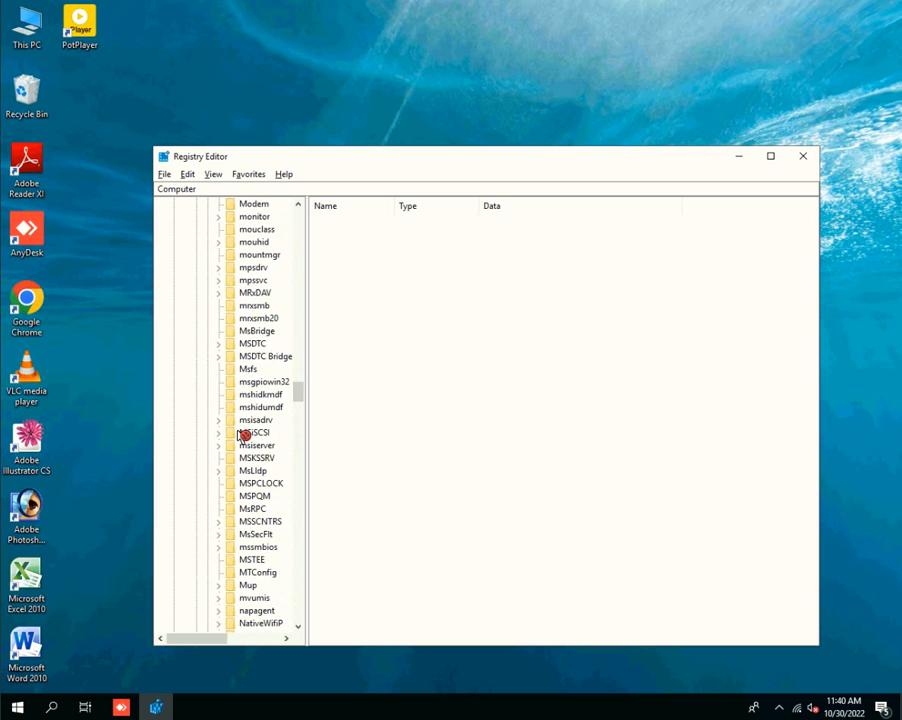
pyautogui.scroll(-18, 243, 437)
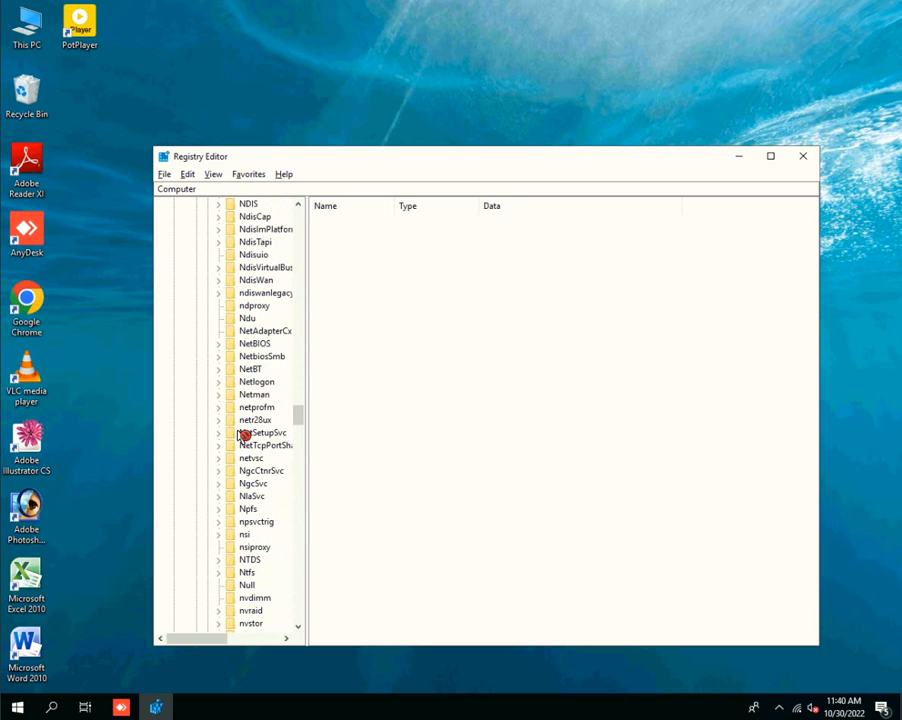
pyautogui.click(303, 464)
pyautogui.moveTo(307, 469); pyautogui.dragTo(300, 360)
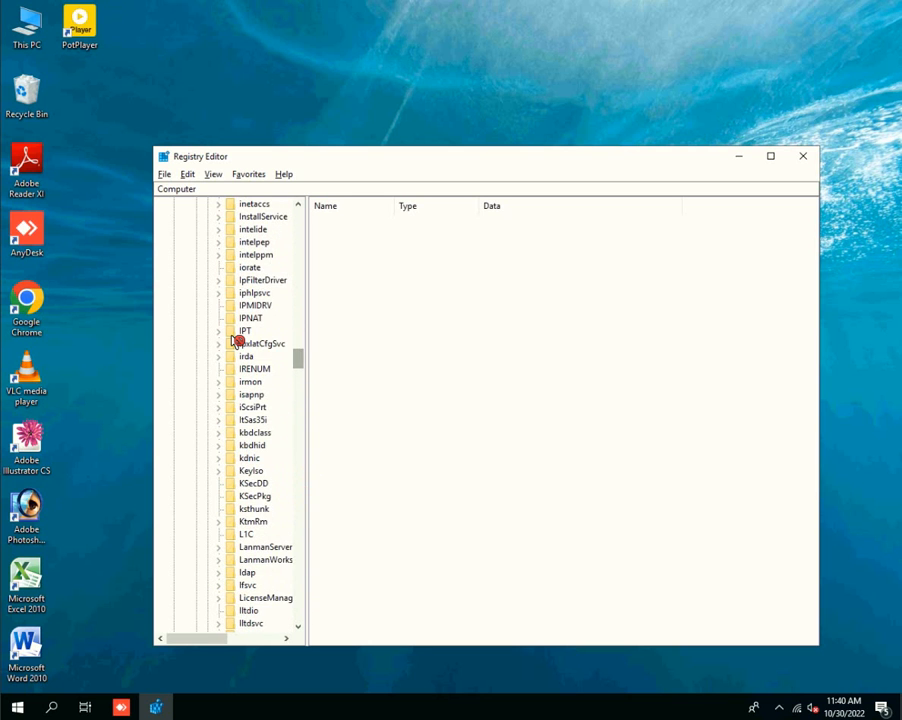
pyautogui.scroll(3, 291, 445)
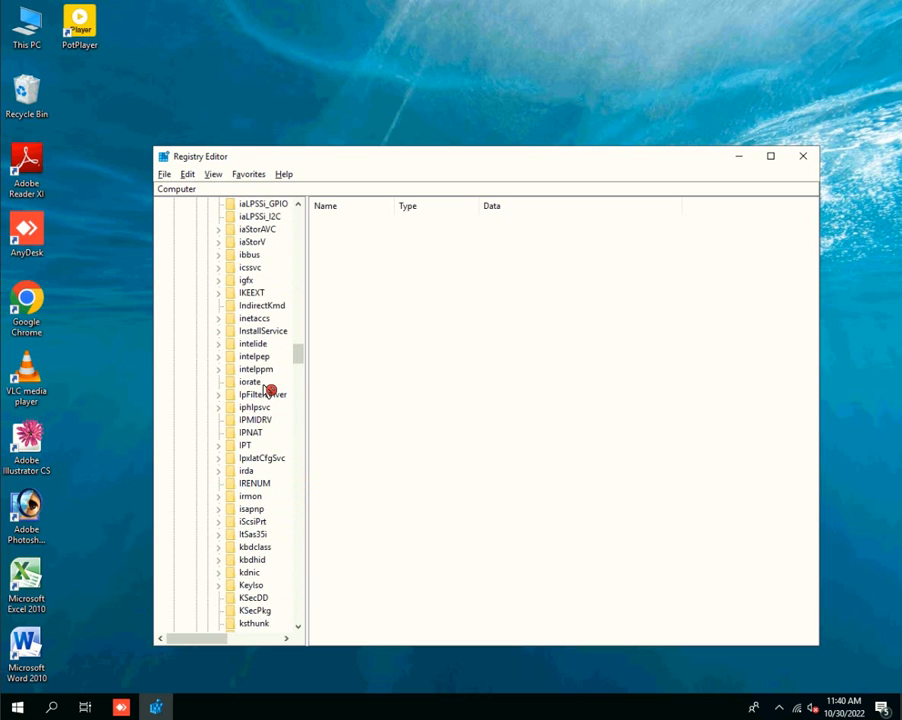
pyautogui.scroll(4, 268, 390)
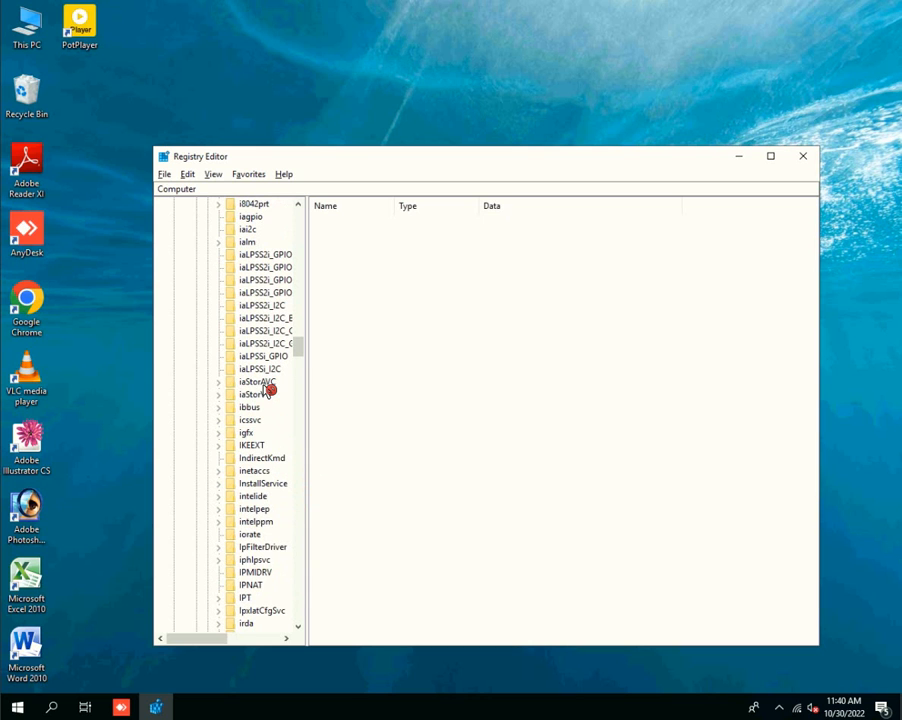
pyautogui.scroll(-4, 268, 390)
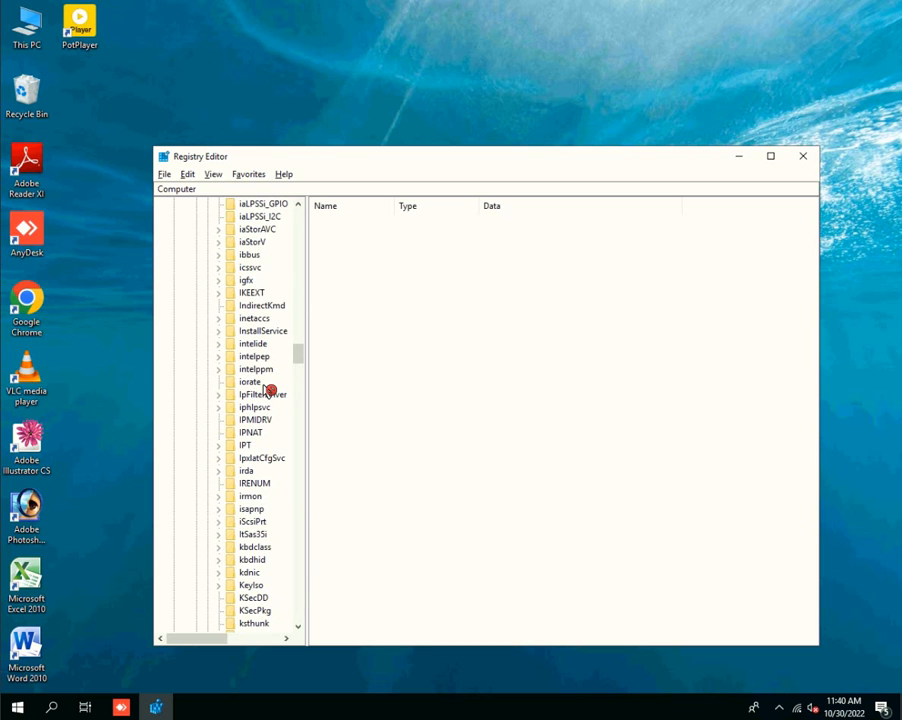
pyautogui.scroll(-4, 266, 390)
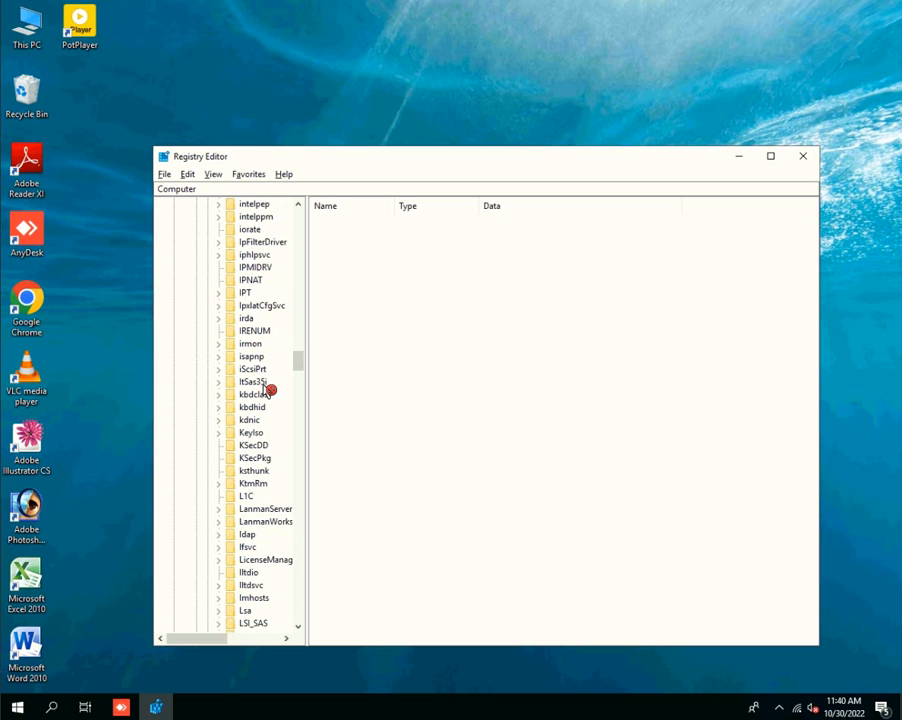
pyautogui.scroll(-3, 268, 390)
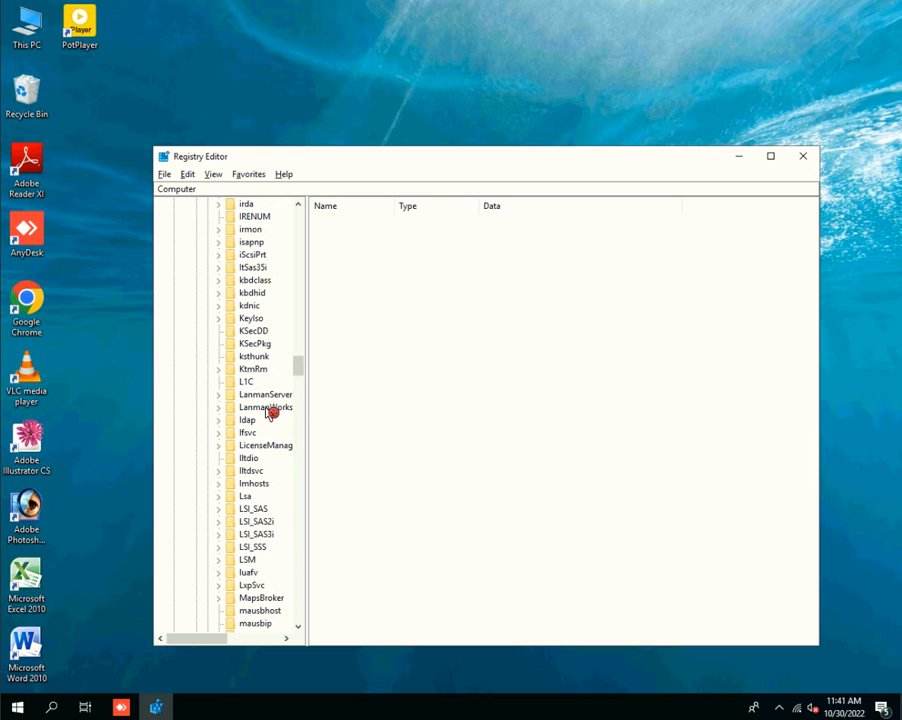
pyautogui.click(268, 409)
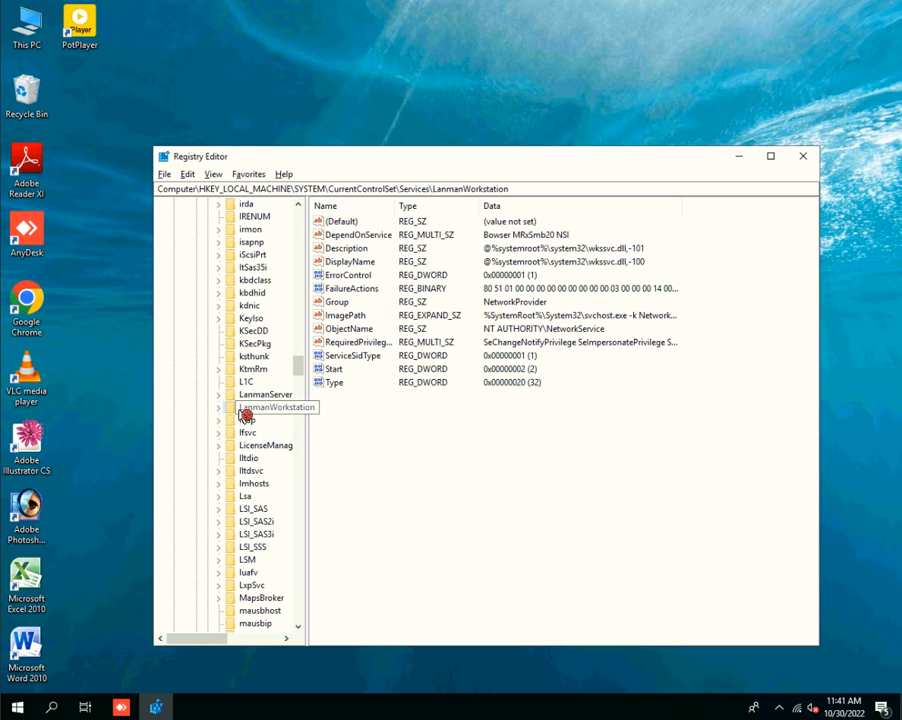
pyautogui.click(219, 409)
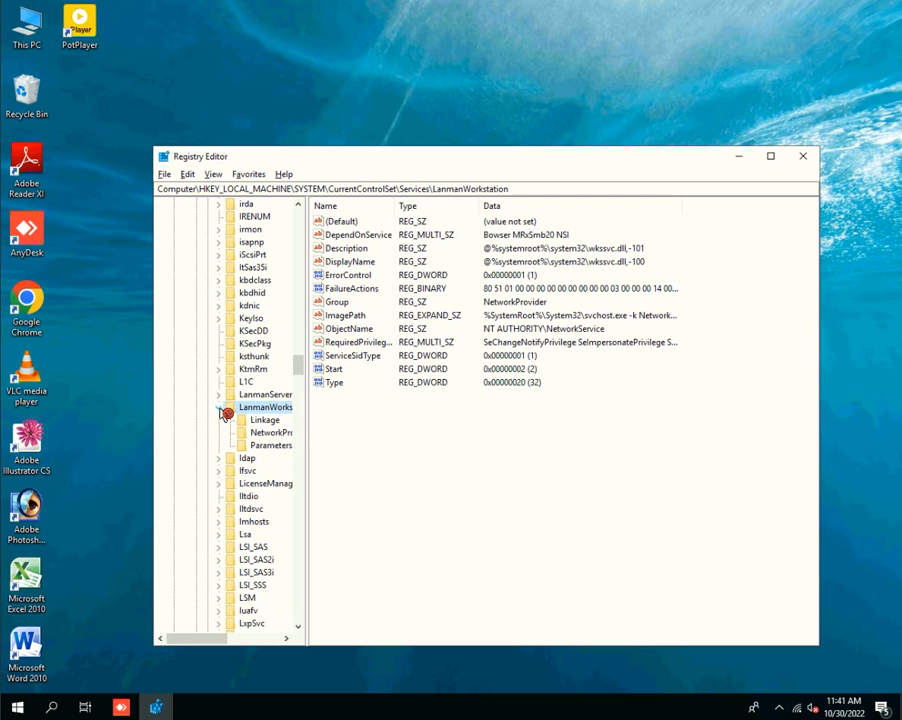
pyautogui.click(262, 446)
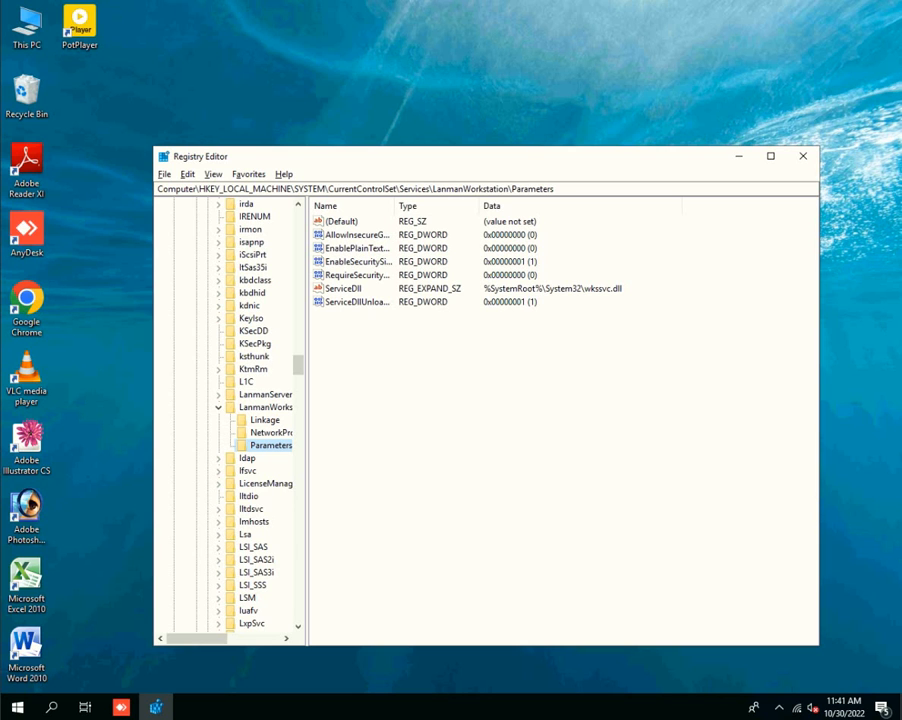
# Set the AllowInsecureGuestAuth value data to 1 and close the Registry Editor
pyautogui.doubleClick(366, 238)
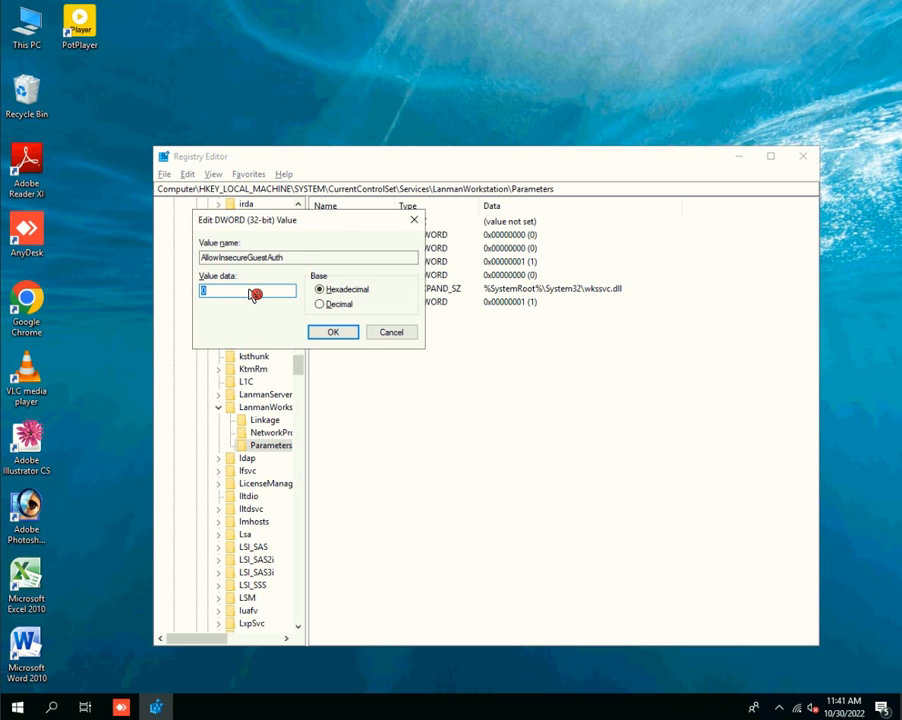
pyautogui.click(254, 293)
pyautogui.write('1')
pyautogui.press('BackSpace')
pyautogui.press('BackSpace')
pyautogui.write('1')
pyautogui.click(333, 333)
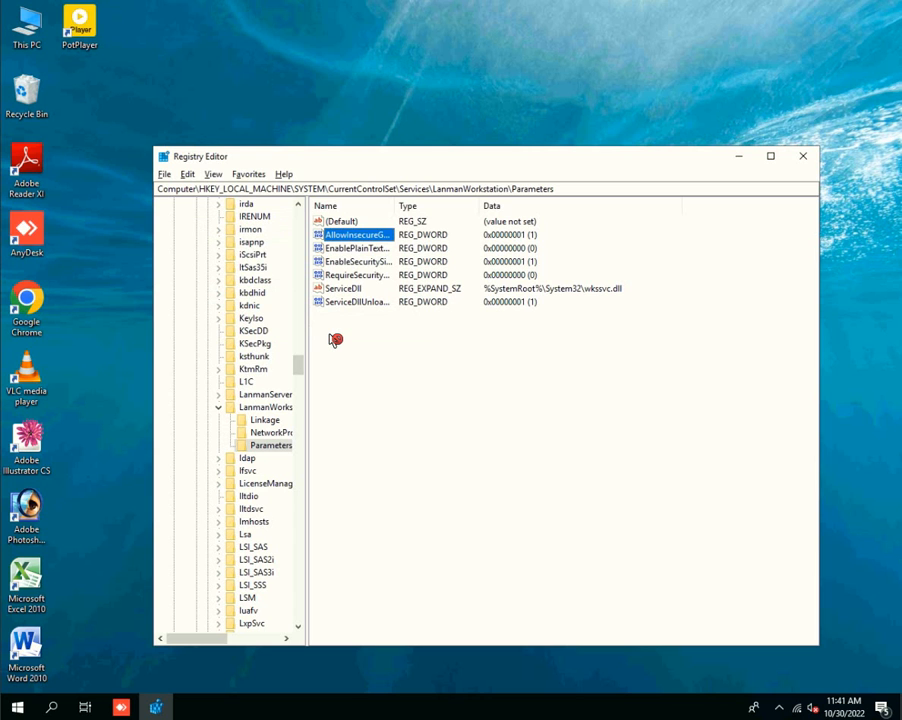
pyautogui.click(812, 162)
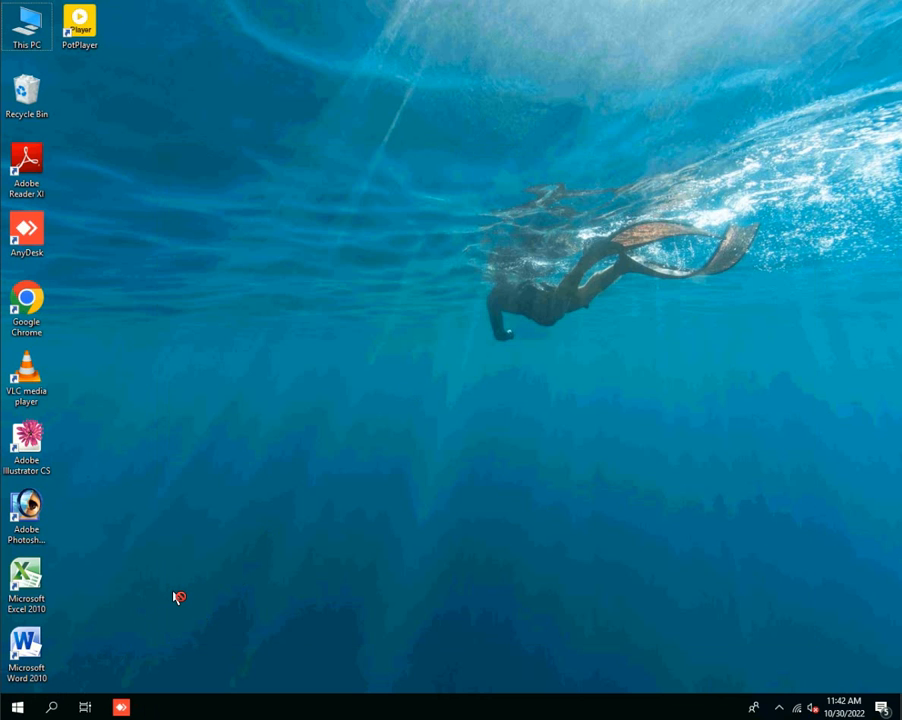
# Run the shared computer's network path again to open its shares, and select the Canon LBP6000LBP6018 printer
pyautogui.press('super+r')
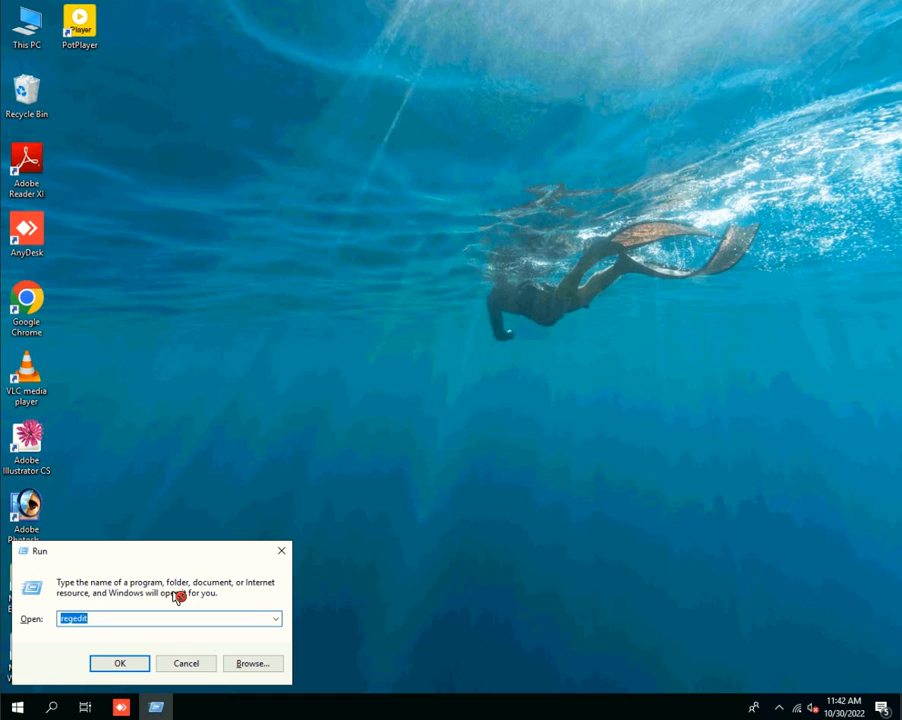
pyautogui.click(276, 619)
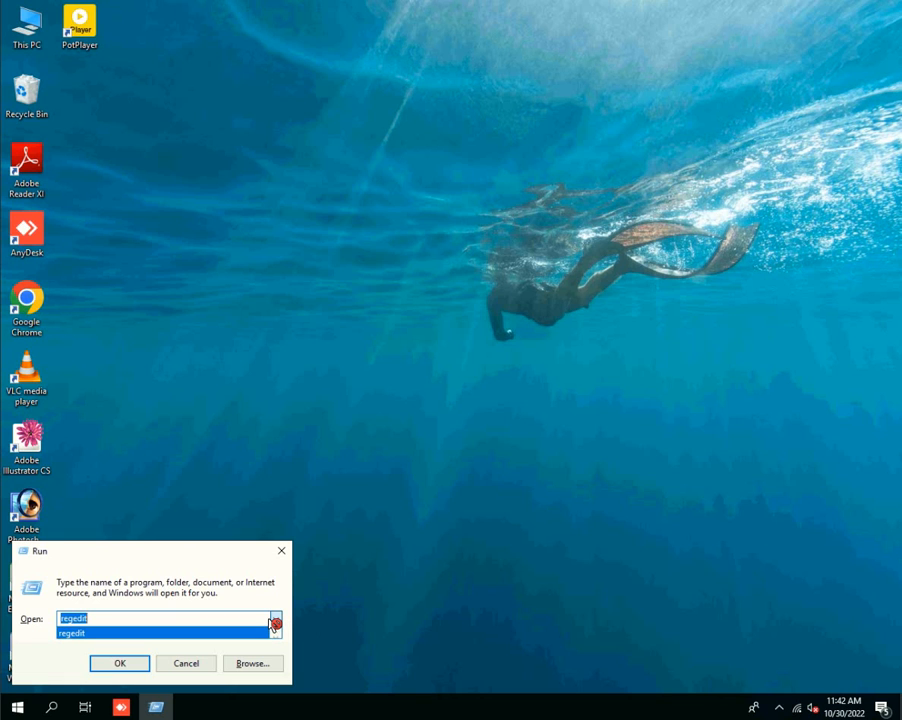
pyautogui.write('\\\\')
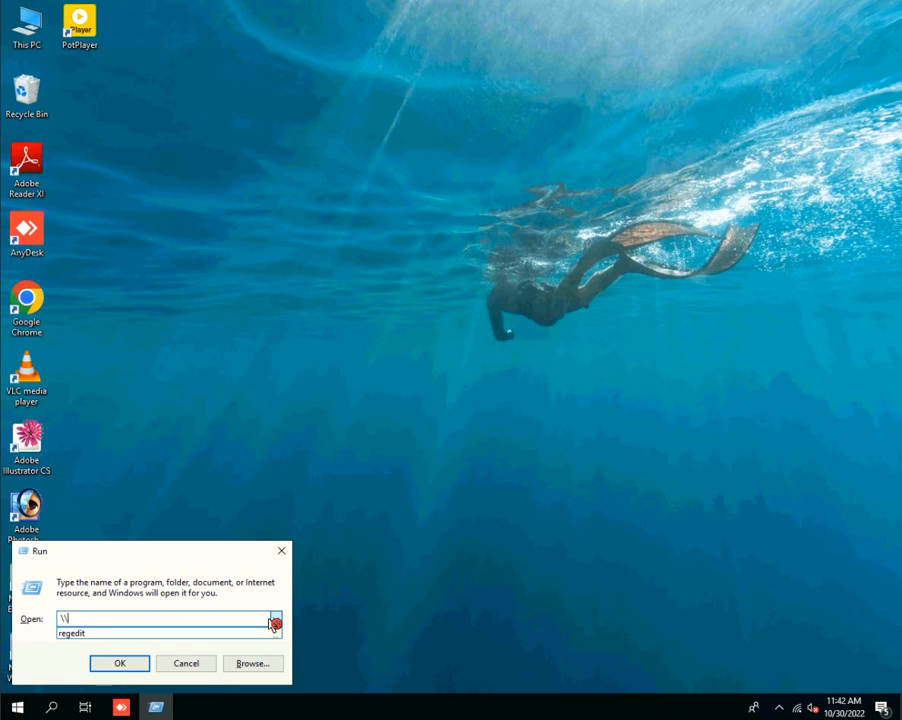
pyautogui.write('shahjalal')
pyautogui.click(271, 619)
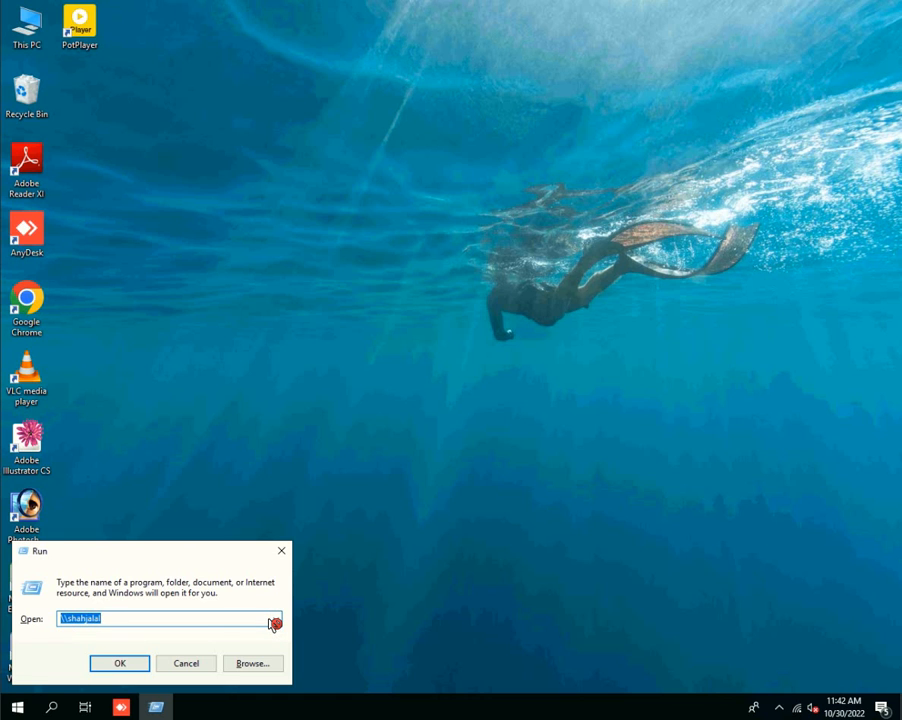
pyautogui.press('Return')
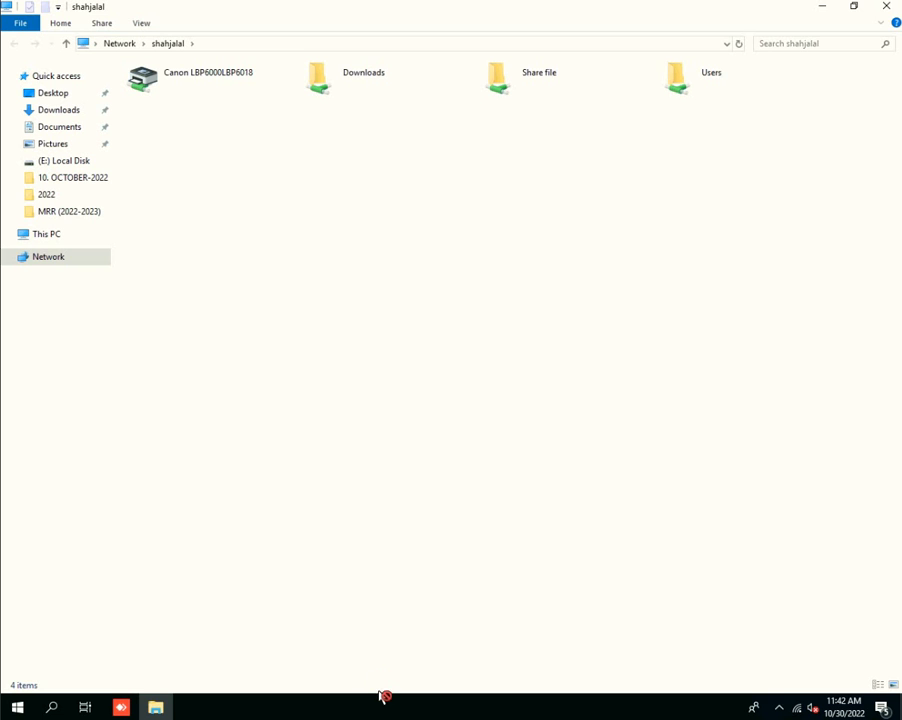
pyautogui.click(198, 83)
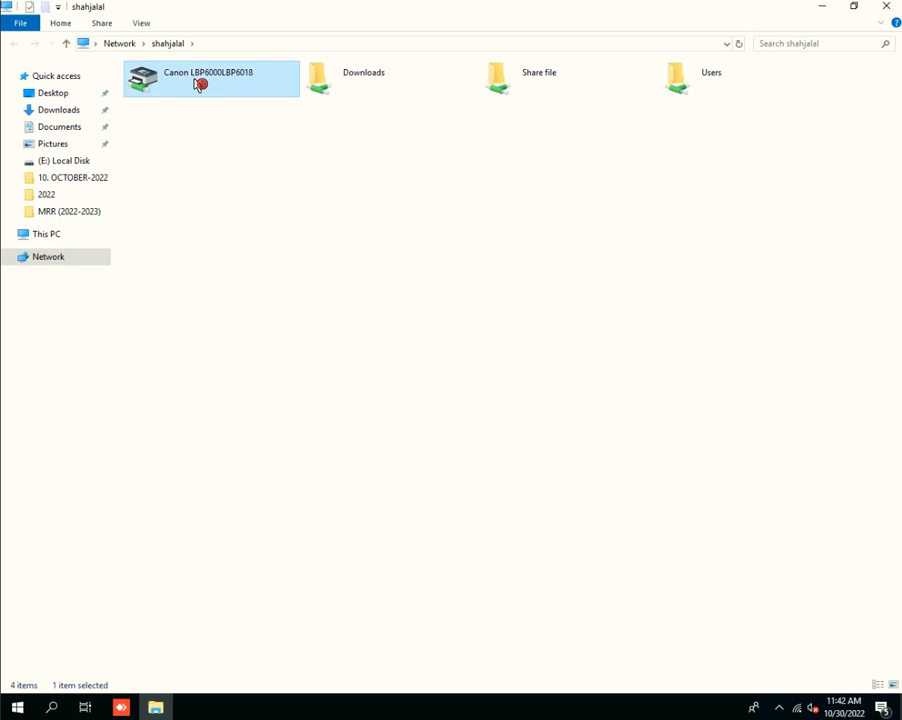